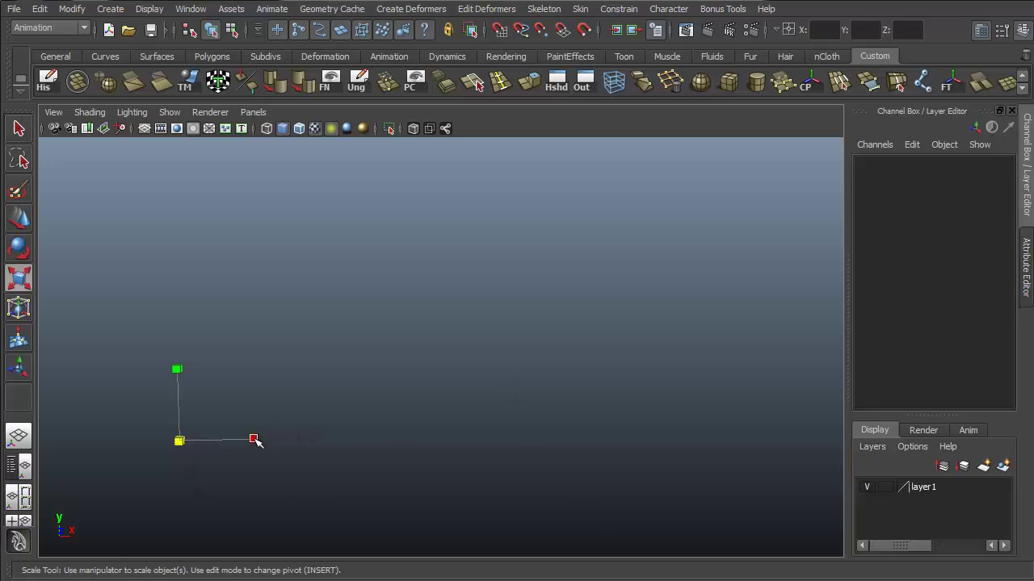
Scale the Toolbelt text along the X axis, stretching it out into the full readable word
{"action": "mouse_move", "coordinate": [316, 470]}
{"action": "left_mouse_down", "text": "alt"}
{"action": "mouse_move", "coordinate": [371, 468]}
{"action": "mouse_move", "coordinate": [328, 460]}
{"action": "left_mouse_up", "text": "alt"}
{"action": "left_click_drag", "start_coordinate": [253, 444], "coordinate": [705, 391]}
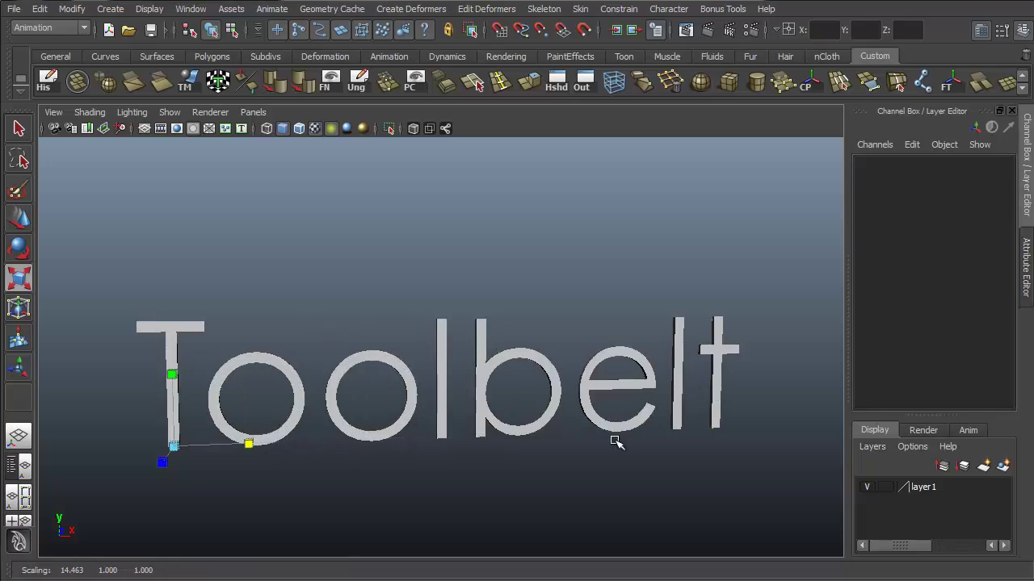
{"action": "left_click_drag", "start_coordinate": [614, 442], "coordinate": [580, 327], "text": "alt"}
Rotate the Toolbelt text with the Rotate Tool
{"action": "key", "text": "e"}
{"action": "left_click_drag", "start_coordinate": [578, 372], "coordinate": [383, 392], "text": "alt"}
{"action": "left_click_drag", "start_coordinate": [216, 418], "coordinate": [529, 287]}
{"action": "right_click_drag", "start_coordinate": [530, 287], "coordinate": [350, 318], "text": "alt"}
Relocate the pivot of the Toolbelt text, move the text with the Move Tool, and return to the Select Tool
{"action": "left_click_drag", "start_coordinate": [415, 315], "coordinate": [355, 305], "text": "alt"}
{"action": "key", "text": "w"}
{"action": "middle_click_drag", "start_coordinate": [443, 275], "coordinate": [431, 331], "text": "alt"}
{"action": "key", "text": "Insert"}
{"action": "left_click_drag", "start_coordinate": [323, 451], "coordinate": [242, 302]}
{"action": "key", "text": "Insert"}
{"action": "left_click_drag", "start_coordinate": [245, 247], "coordinate": [240, 139]}
{"action": "key", "text": "q"}
{"action": "left_click_drag", "start_coordinate": [646, 363], "coordinate": [614, 374], "text": "alt"}
{"action": "right_click_drag", "start_coordinate": [614, 374], "coordinate": [674, 342], "text": "alt"}
{"action": "middle_click_drag", "start_coordinate": [674, 342], "coordinate": [676, 295], "text": "alt"}
{"action": "left_click_drag", "start_coordinate": [677, 295], "coordinate": [683, 304], "text": "alt"}
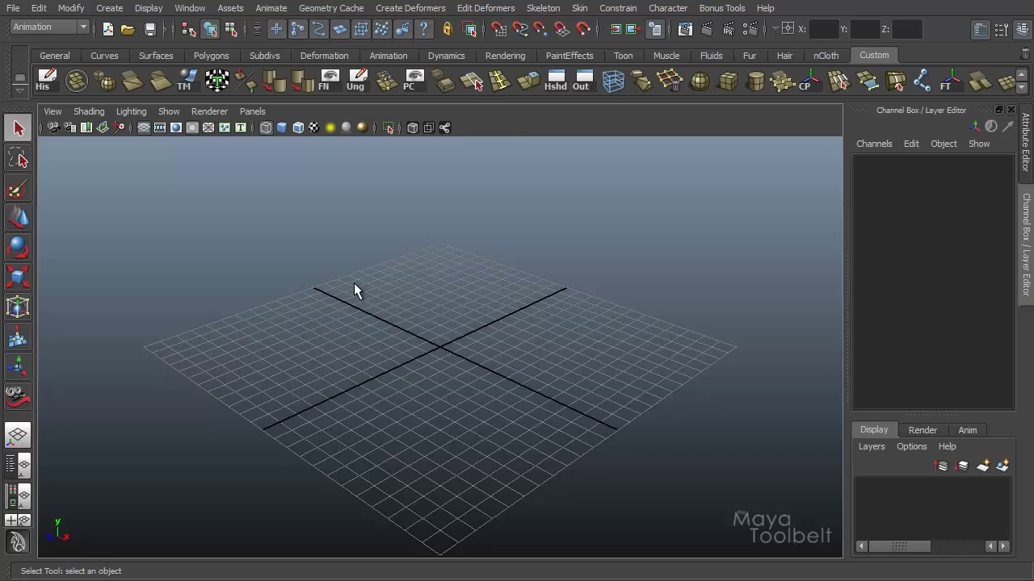
Detach the Camera Tools list as a floating palette and park it in the viewport's upper corner
{"action": "left_click", "coordinate": [54, 109]}
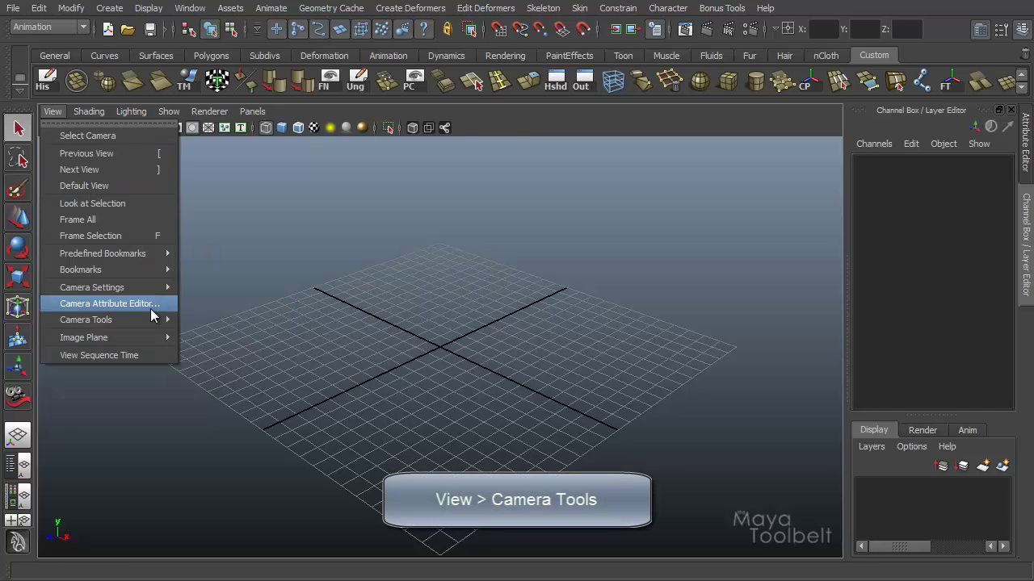
{"action": "mouse_move", "coordinate": [129, 319]}
{"action": "left_click", "coordinate": [263, 315]}
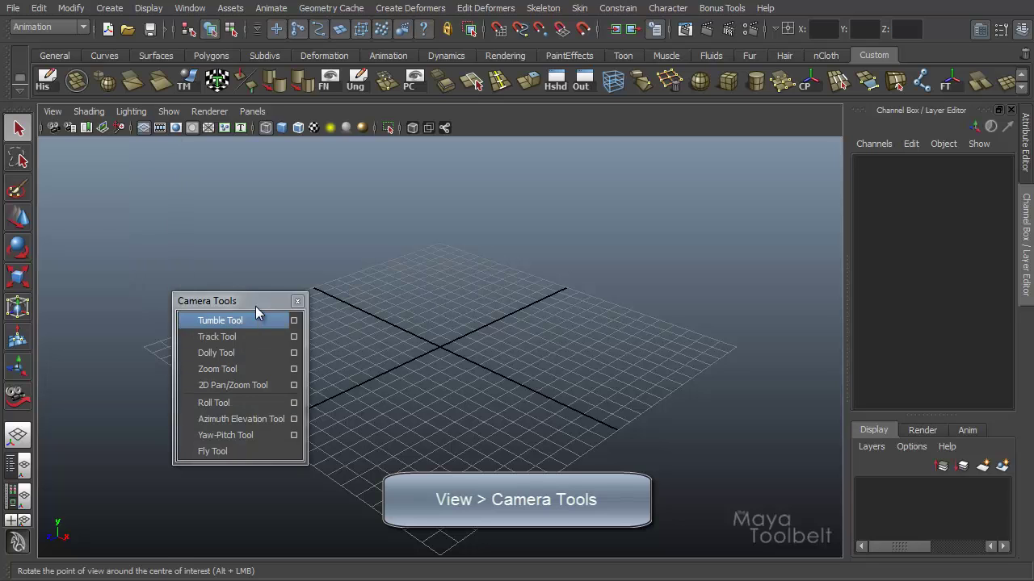
{"action": "left_click_drag", "start_coordinate": [255, 306], "coordinate": [125, 150]}
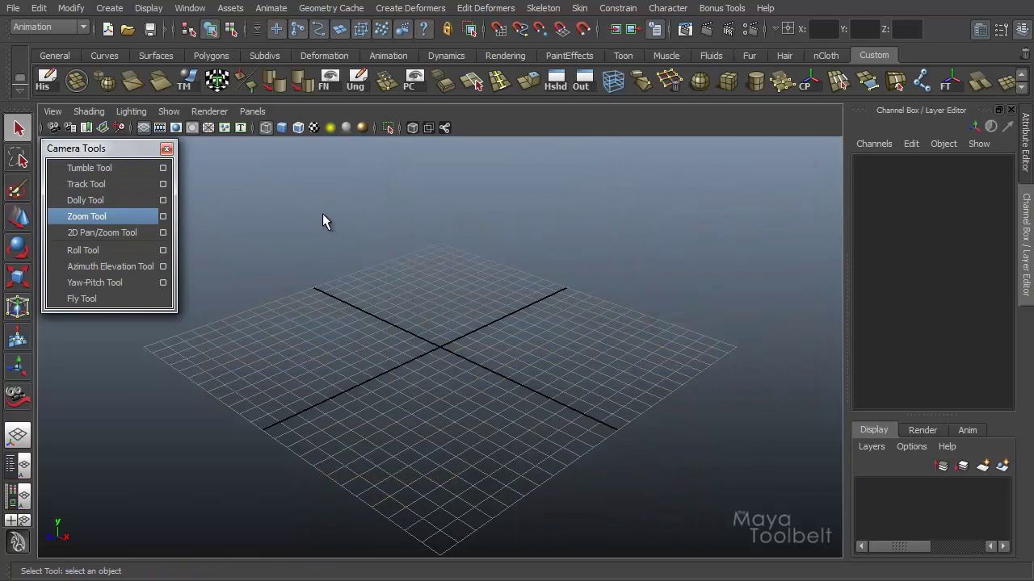
Activate the Fly Tool, close the floating Camera Tools palette, and return to the Select Tool
{"action": "left_click", "coordinate": [95, 300]}
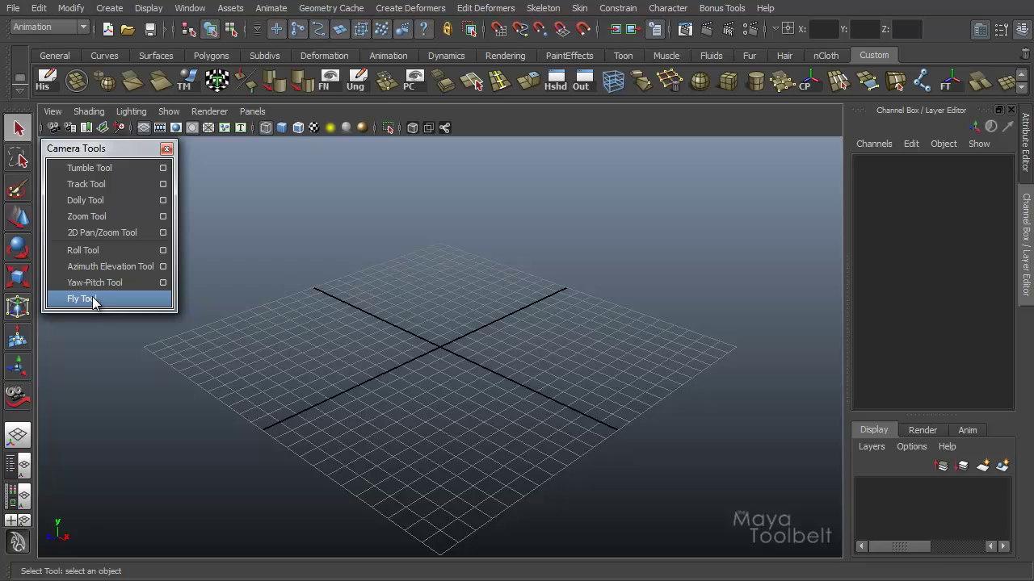
{"action": "left_click", "coordinate": [166, 149]}
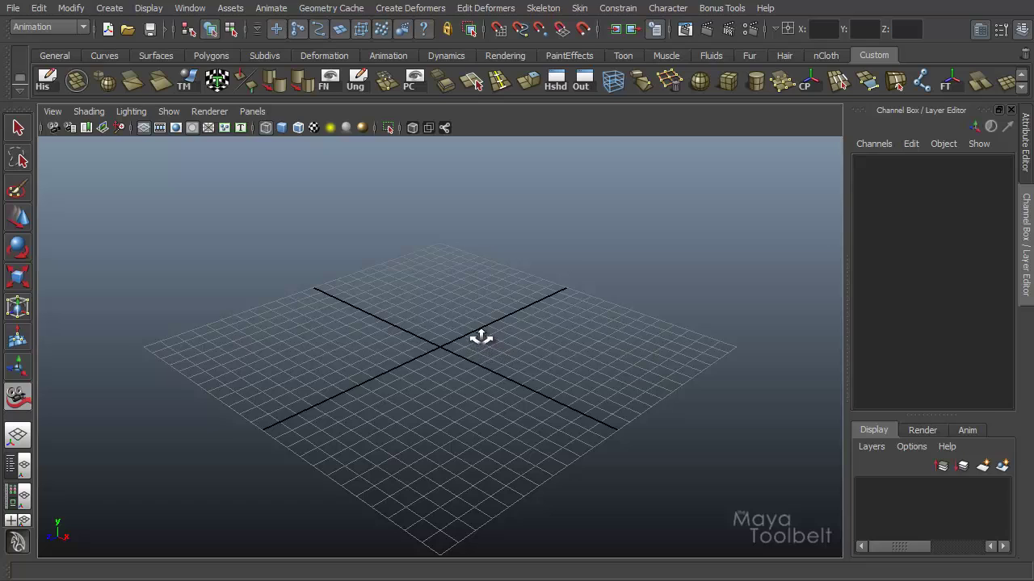
{"action": "key", "text": "q"}
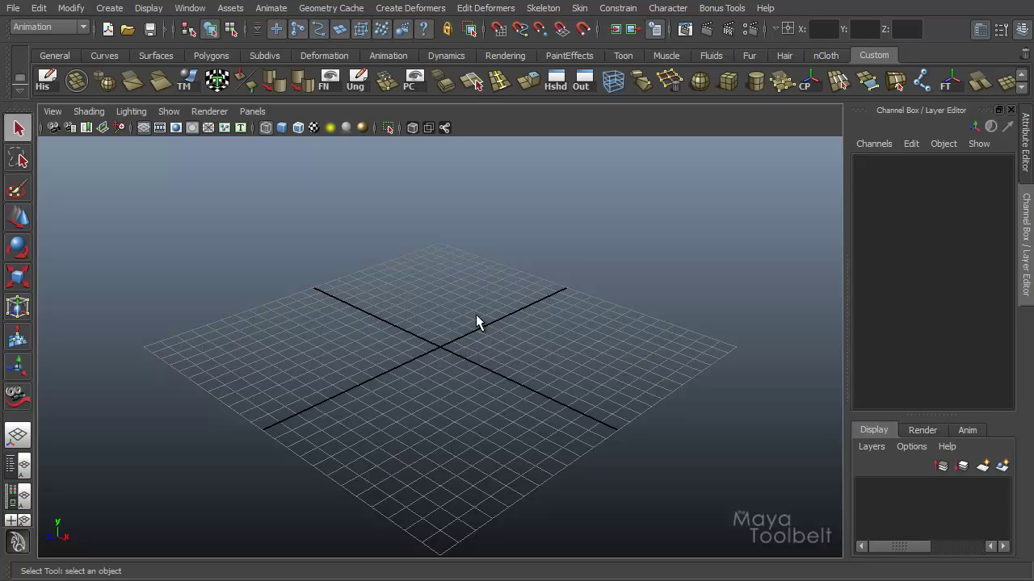
Create a tall, narrow polygon cube on the grid and place copies of it around the scene
{"action": "left_click", "coordinate": [109, 8]}
{"action": "mouse_move", "coordinate": [141, 49]}
{"action": "left_click", "coordinate": [285, 66]}
{"action": "left_click_drag", "start_coordinate": [263, 376], "coordinate": [311, 381]}
{"action": "left_click_drag", "start_coordinate": [311, 381], "coordinate": [335, 198]}
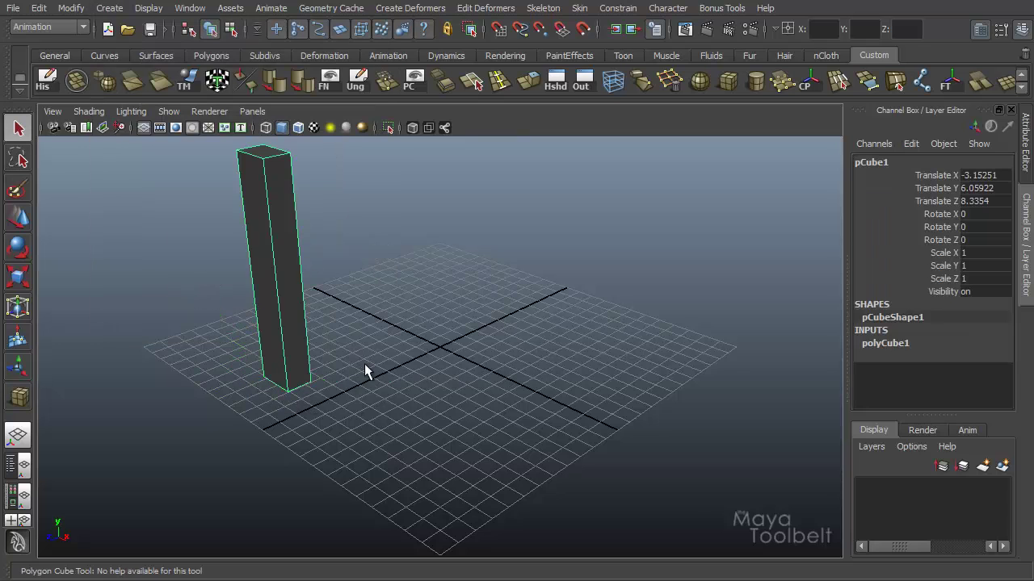
{"action": "key", "text": "w"}
{"action": "scroll", "coordinate": [358, 288], "scroll_direction": "down", "scroll_amount": 3}
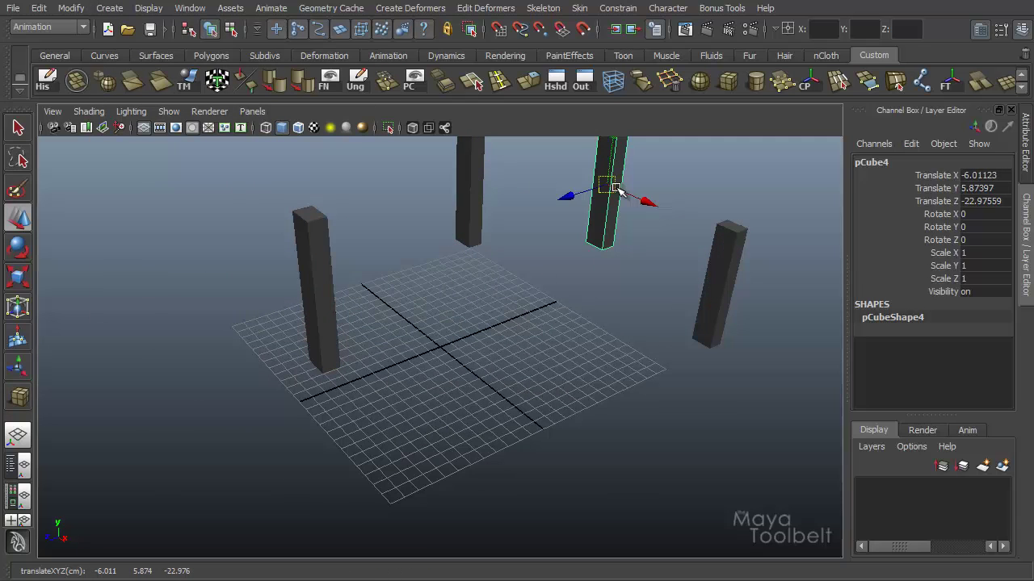
Create a second, wider polygon cube near the centre of the grid
{"action": "key", "text": "g"}
{"action": "left_click_drag", "start_coordinate": [426, 355], "coordinate": [499, 378]}
{"action": "left_click_drag", "start_coordinate": [499, 378], "coordinate": [500, 251]}
Duplicate the wide block several times and spread the copies around the grid
{"action": "key", "text": "ctrl+d"}
{"action": "key", "text": "ctrl+d"}
{"action": "key", "text": "ctrl+d"}
{"action": "key", "text": "ctrl+d"}
{"action": "key", "text": "ctrl+d"}
{"action": "key", "text": "ctrl+d"}
{"action": "left_click_drag", "start_coordinate": [465, 327], "coordinate": [675, 220]}
{"action": "left_click_drag", "start_coordinate": [675, 219], "coordinate": [779, 428]}
{"action": "left_click_drag", "start_coordinate": [779, 428], "coordinate": [566, 502]}
Duplicate the rear tall columns and move the copies to open spots around the grid
{"action": "left_click", "coordinate": [470, 184]}
{"action": "left_click_drag", "start_coordinate": [470, 184], "coordinate": [609, 355]}
{"action": "key", "text": "ctrl+d"}
{"action": "left_click", "coordinate": [607, 185]}
{"action": "key", "text": "ctrl+d"}
{"action": "left_click_drag", "start_coordinate": [606, 185], "coordinate": [108, 293]}
Select groups of blocks and duplicate them repeatedly across the surrounding area to form a city, then deselect
{"action": "scroll", "coordinate": [319, 302], "scroll_direction": "down", "scroll_amount": 8}
{"action": "left_click_drag", "start_coordinate": [306, 226], "coordinate": [605, 452]}
{"action": "key", "text": "ctrl+d"}
{"action": "left_click_drag", "start_coordinate": [353, 365], "coordinate": [735, 410]}
{"action": "key", "text": "ctrl+d"}
{"action": "key", "text": "ctrl+d"}
{"action": "left_click_drag", "start_coordinate": [735, 411], "coordinate": [379, 275]}
{"action": "key", "text": "ctrl+d"}
{"action": "left_click", "coordinate": [327, 266]}
Examine the city of blocks from several angles and distances, down to a ground-level side view
{"action": "left_click_drag", "start_coordinate": [484, 428], "coordinate": [600, 355], "text": "alt"}
{"action": "middle_click_drag", "start_coordinate": [600, 355], "coordinate": [436, 343], "text": "alt"}
{"action": "right_click_drag", "start_coordinate": [452, 364], "coordinate": [505, 378], "text": "alt"}
{"action": "left_click_drag", "start_coordinate": [504, 378], "coordinate": [576, 330], "text": "alt"}
{"action": "middle_click_drag", "start_coordinate": [576, 331], "coordinate": [799, 246], "text": "alt"}
{"action": "middle_click_drag", "start_coordinate": [700, 302], "coordinate": [670, 339], "text": "alt"}
{"action": "left_click_drag", "start_coordinate": [672, 340], "coordinate": [660, 368], "text": "alt"}
{"action": "middle_click_drag", "start_coordinate": [548, 344], "coordinate": [646, 347], "text": "alt"}
{"action": "right_click_drag", "start_coordinate": [646, 347], "coordinate": [851, 431], "text": "alt"}
{"action": "middle_click_drag", "start_coordinate": [613, 339], "coordinate": [592, 503], "text": "alt"}
{"action": "right_click_drag", "start_coordinate": [678, 497], "coordinate": [633, 484], "text": "alt"}
{"action": "middle_click_drag", "start_coordinate": [507, 238], "coordinate": [506, 222], "text": "alt"}
{"action": "left_click_drag", "start_coordinate": [549, 404], "coordinate": [533, 436], "text": "alt"}
{"action": "middle_click_drag", "start_coordinate": [484, 403], "coordinate": [469, 365], "text": "alt"}
{"action": "left_click_drag", "start_coordinate": [469, 366], "coordinate": [624, 372], "text": "alt"}
{"action": "right_click_drag", "start_coordinate": [625, 372], "coordinate": [570, 379], "text": "alt"}
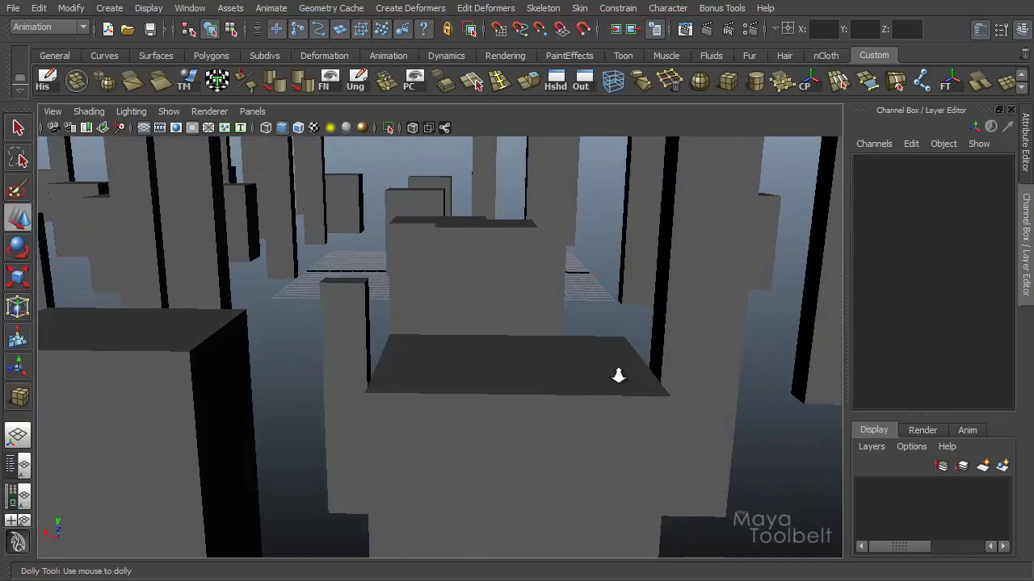
{"action": "left_click_drag", "start_coordinate": [570, 379], "coordinate": [266, 380], "text": "alt"}
{"action": "right_click_drag", "start_coordinate": [266, 379], "coordinate": [169, 406], "text": "alt"}
{"action": "left_click_drag", "start_coordinate": [168, 407], "coordinate": [535, 411], "text": "alt"}
{"action": "middle_click_drag", "start_coordinate": [436, 428], "coordinate": [480, 364], "text": "alt"}
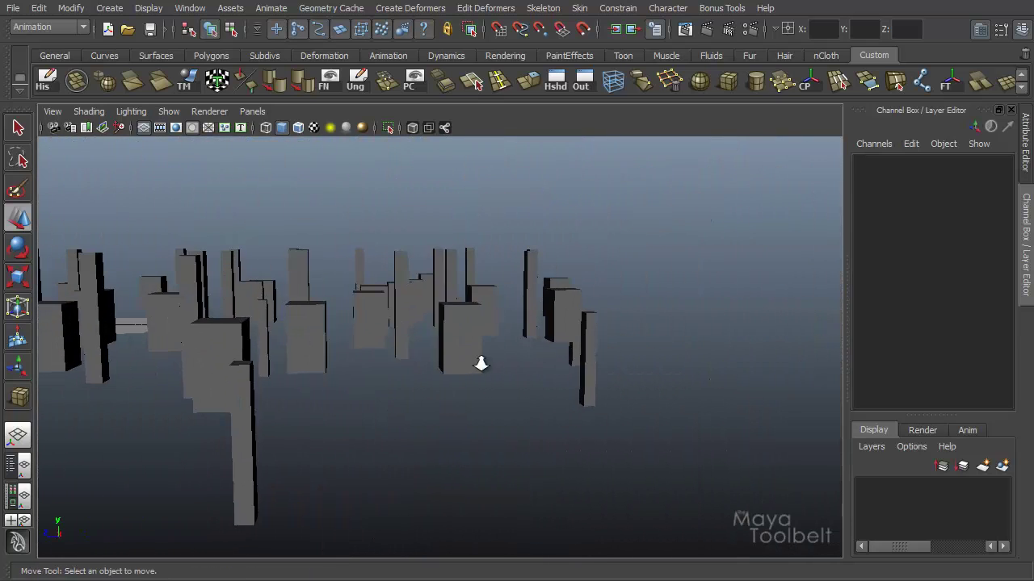
{"action": "right_click_drag", "start_coordinate": [479, 364], "coordinate": [613, 380], "text": "alt"}
{"action": "left_click_drag", "start_coordinate": [614, 380], "coordinate": [457, 406], "text": "alt"}
{"action": "right_click_drag", "start_coordinate": [457, 407], "coordinate": [316, 369], "text": "alt"}
{"action": "left_click_drag", "start_coordinate": [316, 369], "coordinate": [432, 383], "text": "alt"}
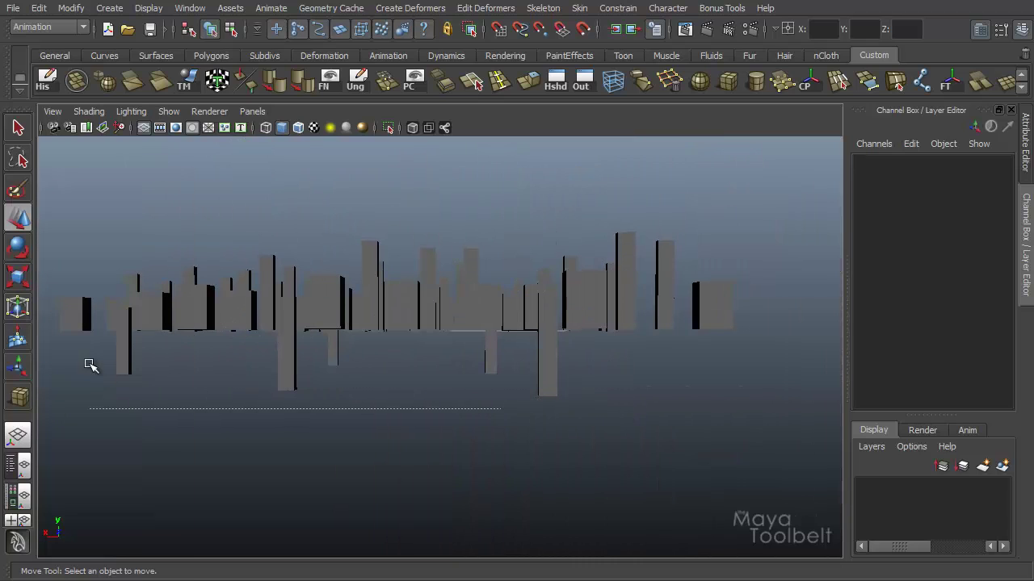
Select the columns hanging below ground level and raise them together to ground level, about 5.9 in Translate Y, then deselect
{"action": "left_click_drag", "start_coordinate": [245, 403], "coordinate": [246, 407]}
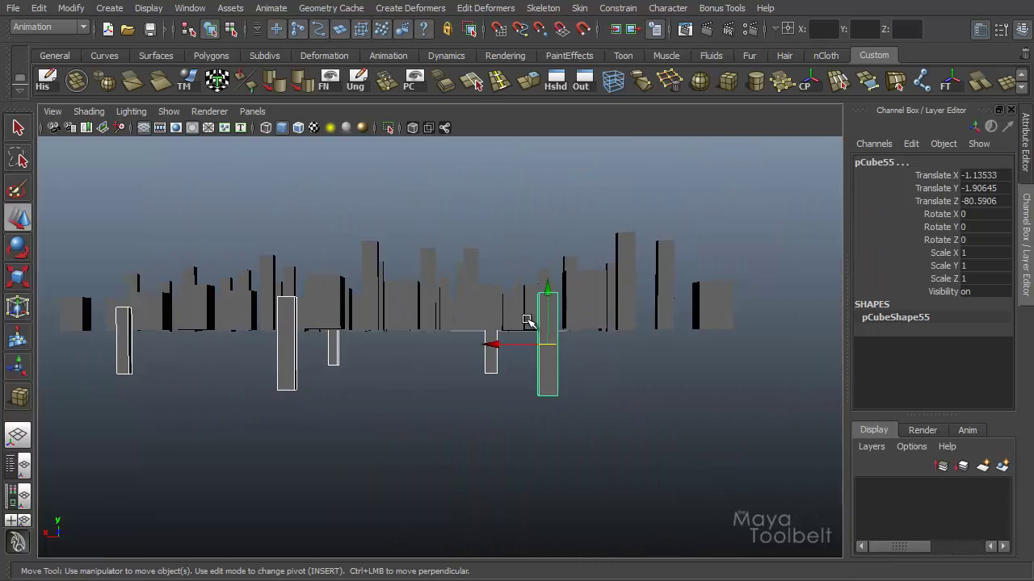
{"action": "left_click_drag", "start_coordinate": [546, 297], "coordinate": [549, 239]}
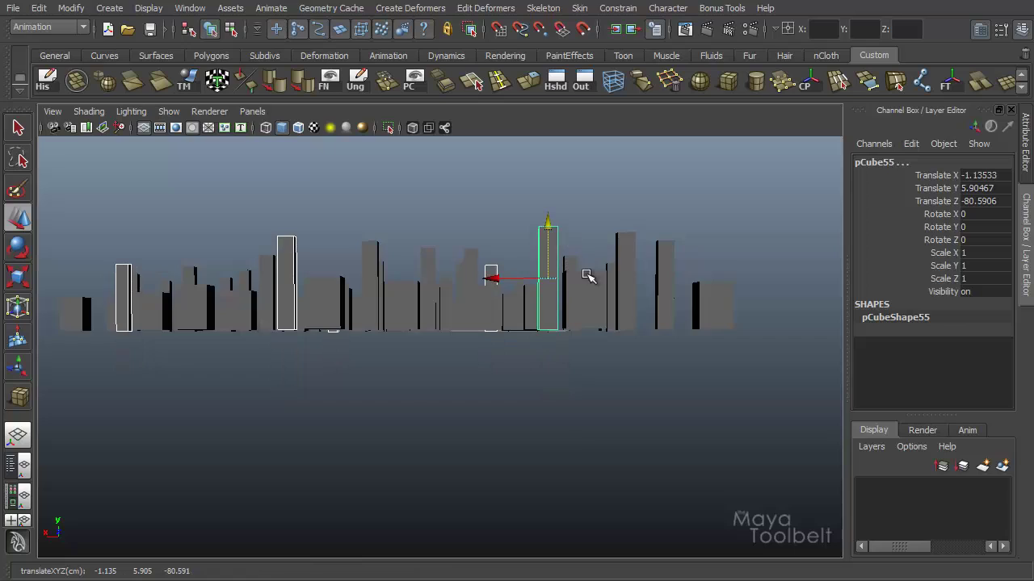
{"action": "left_click_drag", "start_coordinate": [594, 292], "coordinate": [549, 415], "text": "alt"}
{"action": "left_click", "coordinate": [490, 386]}
Bring the camera close to the city blocks and activate the Fly Tool
{"action": "middle_click_drag", "start_coordinate": [549, 415], "coordinate": [372, 380], "text": "alt"}
{"action": "right_click_drag", "start_coordinate": [372, 381], "coordinate": [566, 414], "text": "alt"}
{"action": "left_click_drag", "start_coordinate": [566, 414], "coordinate": [566, 465], "text": "alt"}
{"action": "left_click", "coordinate": [52, 111]}
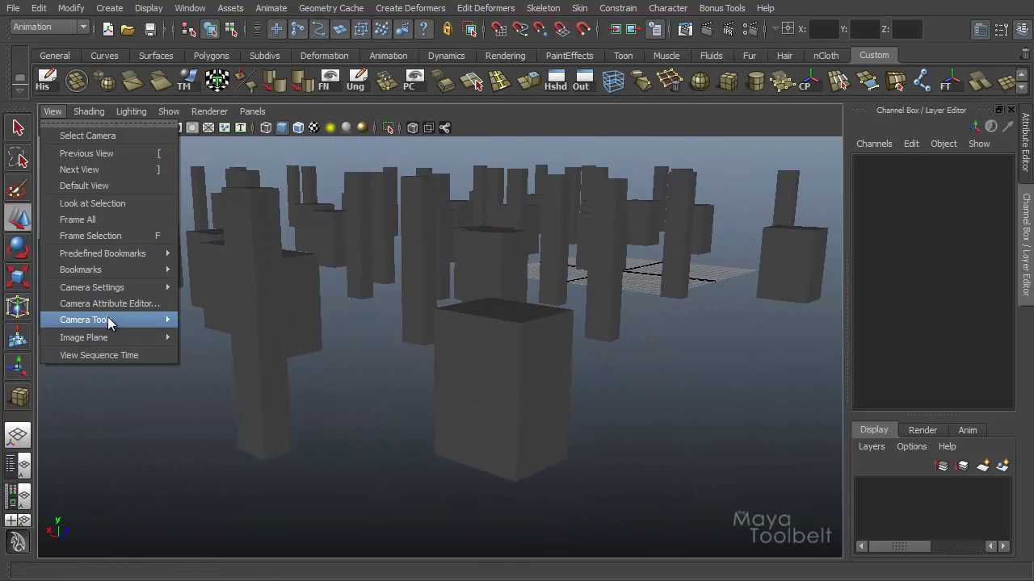
{"action": "mouse_move", "coordinate": [110, 319]}
{"action": "left_click", "coordinate": [212, 458]}
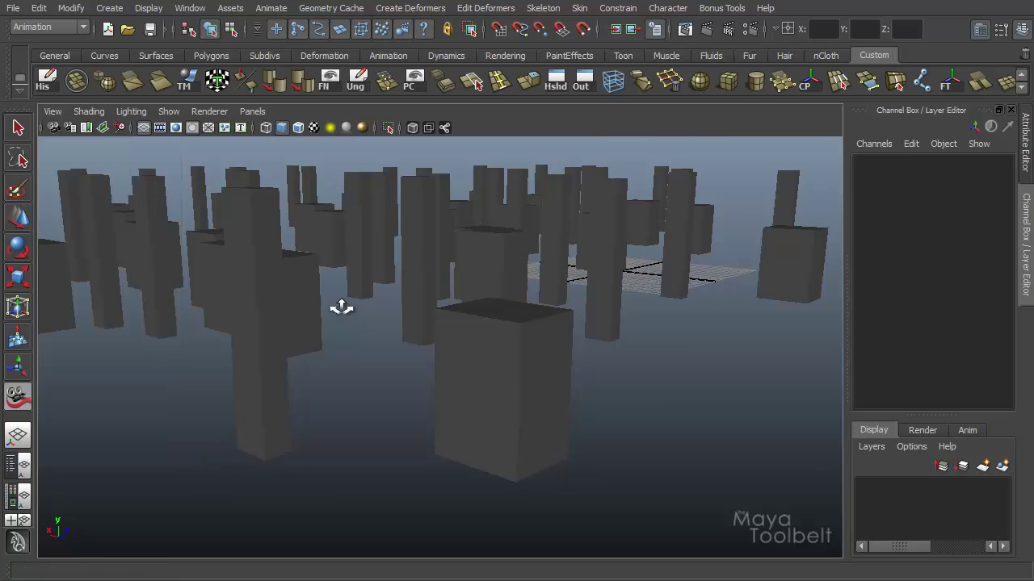
Fly the camera through the city blocks with the Fly Tool, looking around and travelling between the buildings
{"action": "mouse_move", "coordinate": [403, 313]}
{"action": "left_mouse_down"}
{"action": "mouse_move", "coordinate": [387, 295]}
{"action": "mouse_move", "coordinate": [396, 322]}
{"action": "mouse_move", "coordinate": [434, 304]}
{"action": "mouse_move", "coordinate": [369, 310]}
{"action": "mouse_move", "coordinate": [411, 309]}
{"action": "mouse_move", "coordinate": [397, 312]}
{"action": "left_mouse_up"}
{"action": "left_click_drag", "start_coordinate": [434, 376], "coordinate": [478, 261]}
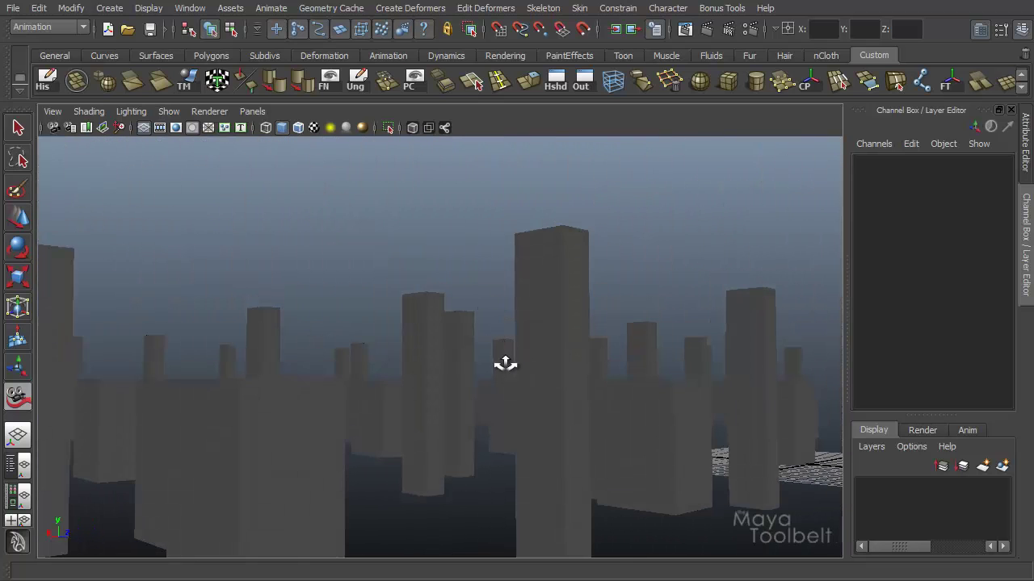
{"action": "left_click_drag", "start_coordinate": [505, 364], "coordinate": [481, 326]}
{"action": "mouse_move", "coordinate": [491, 368]}
{"action": "left_mouse_down"}
{"action": "mouse_move", "coordinate": [466, 275]}
{"action": "mouse_move", "coordinate": [441, 249]}
{"action": "mouse_move", "coordinate": [445, 270]}
{"action": "mouse_move", "coordinate": [435, 229]}
{"action": "mouse_move", "coordinate": [452, 353]}
{"action": "mouse_move", "coordinate": [397, 358]}
{"action": "mouse_move", "coordinate": [455, 360]}
{"action": "mouse_move", "coordinate": [427, 293]}
{"action": "mouse_move", "coordinate": [492, 371]}
{"action": "mouse_move", "coordinate": [461, 362]}
{"action": "mouse_move", "coordinate": [454, 376]}
{"action": "mouse_move", "coordinate": [468, 369]}
{"action": "mouse_move", "coordinate": [428, 372]}
{"action": "mouse_move", "coordinate": [482, 392]}
{"action": "mouse_move", "coordinate": [489, 383]}
{"action": "left_mouse_up"}
{"action": "left_click_drag", "start_coordinate": [482, 427], "coordinate": [429, 249]}
{"action": "mouse_move", "coordinate": [491, 458]}
{"action": "left_mouse_down"}
{"action": "mouse_move", "coordinate": [459, 431]}
{"action": "mouse_move", "coordinate": [503, 469]}
{"action": "left_mouse_up"}
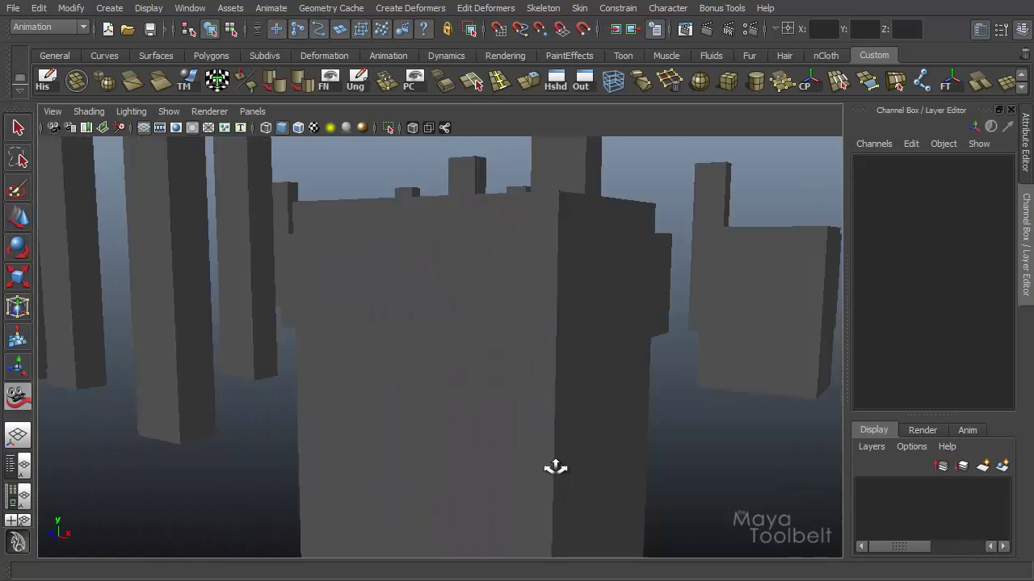
{"action": "mouse_move", "coordinate": [557, 468]}
{"action": "left_mouse_down", "text": "alt"}
{"action": "mouse_move", "coordinate": [554, 445]}
{"action": "mouse_move", "coordinate": [461, 462]}
{"action": "mouse_move", "coordinate": [570, 468]}
{"action": "mouse_move", "coordinate": [546, 462]}
{"action": "left_mouse_up", "text": "alt"}
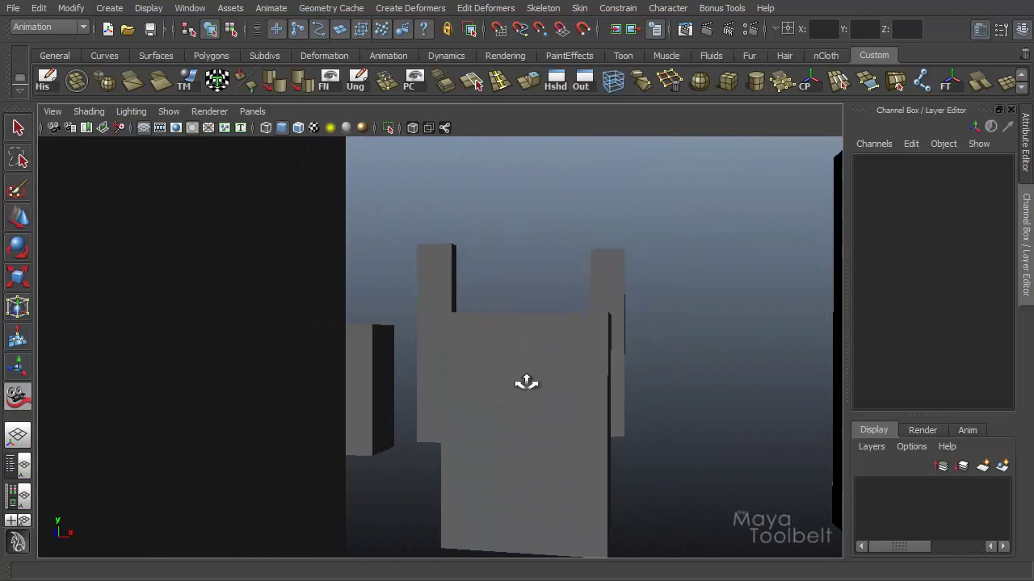
{"action": "middle_click_drag", "start_coordinate": [501, 340], "coordinate": [503, 493], "text": "alt"}
{"action": "middle_click_drag", "start_coordinate": [563, 445], "coordinate": [614, 423], "text": "alt"}
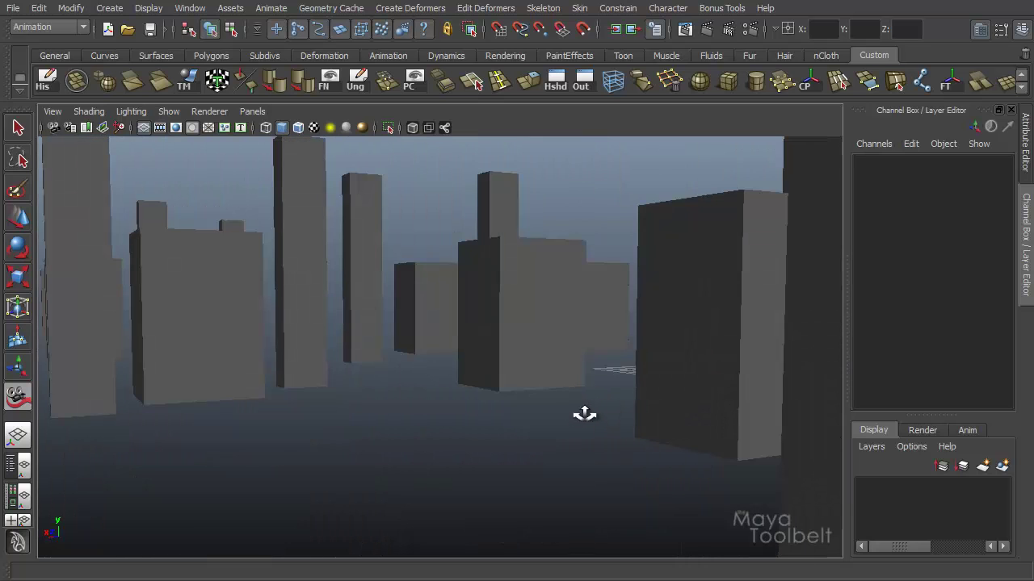
{"action": "middle_click_drag", "start_coordinate": [581, 416], "coordinate": [619, 417], "text": "alt"}
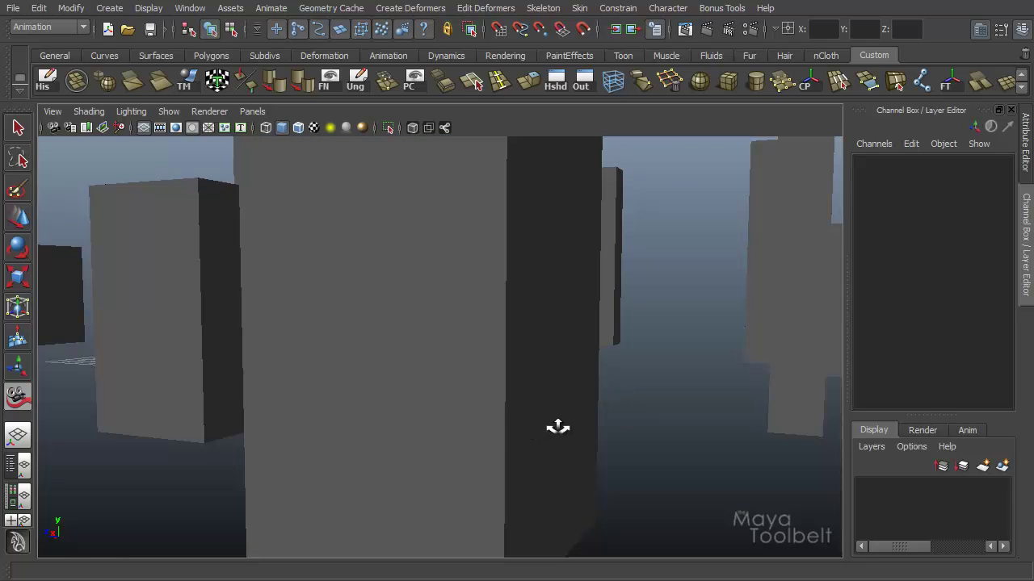
{"action": "middle_click_drag", "start_coordinate": [603, 417], "coordinate": [121, 161], "text": "alt"}
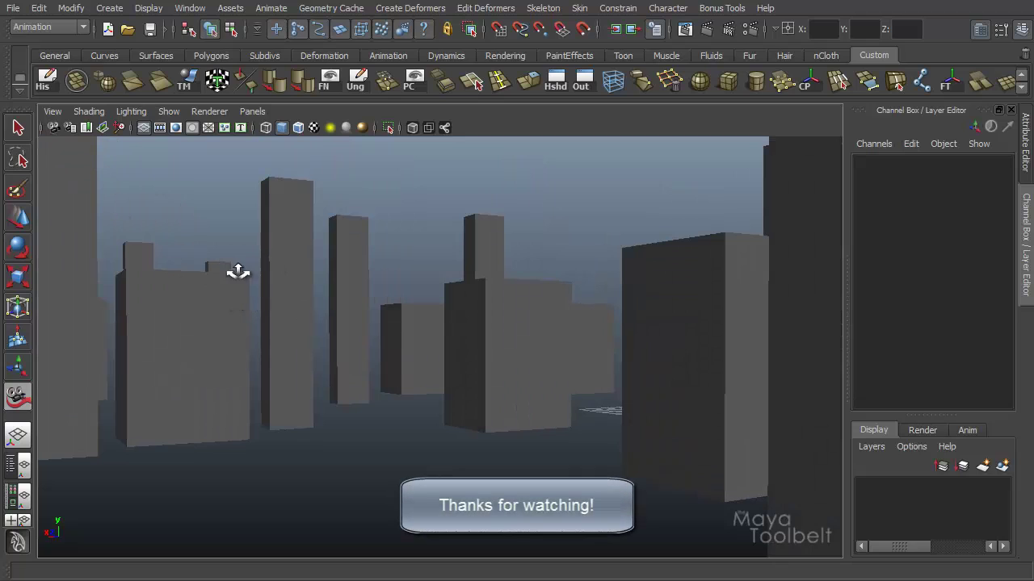
Review the list of available Camera Tools, including the Fly Tool, and dismiss it
{"action": "left_click", "coordinate": [53, 111]}
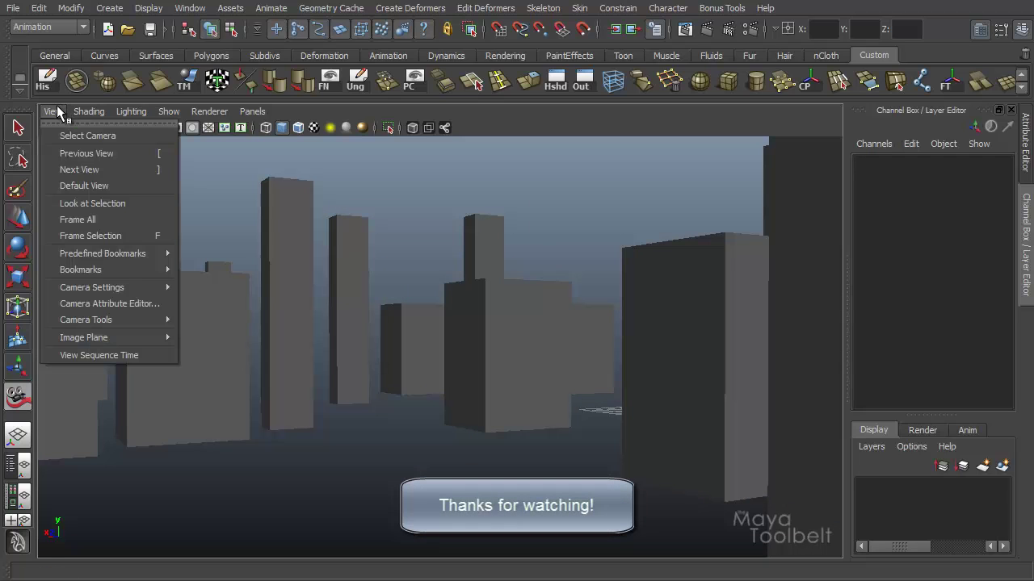
{"action": "mouse_move", "coordinate": [123, 322]}
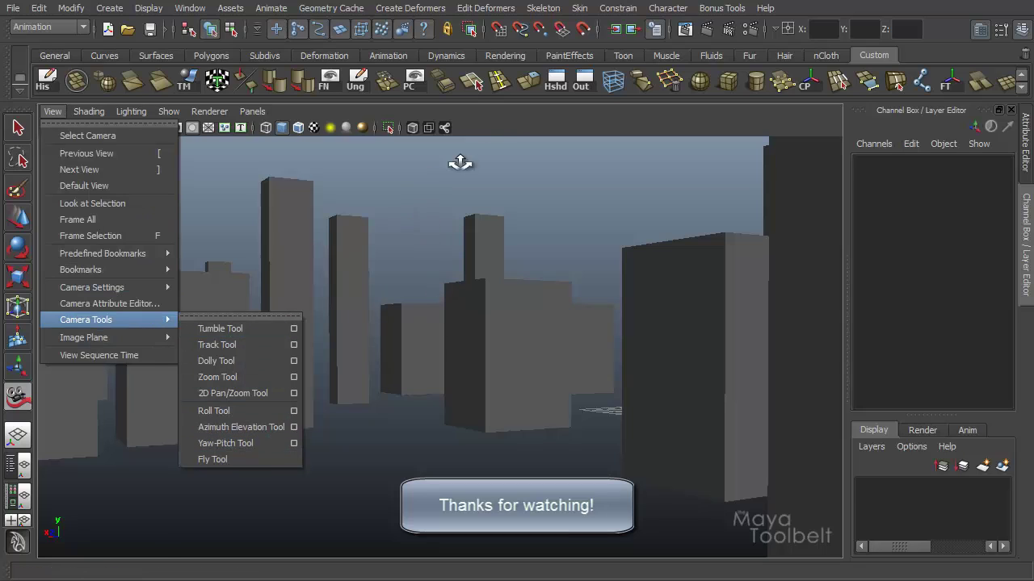
{"action": "left_click", "coordinate": [522, 128]}
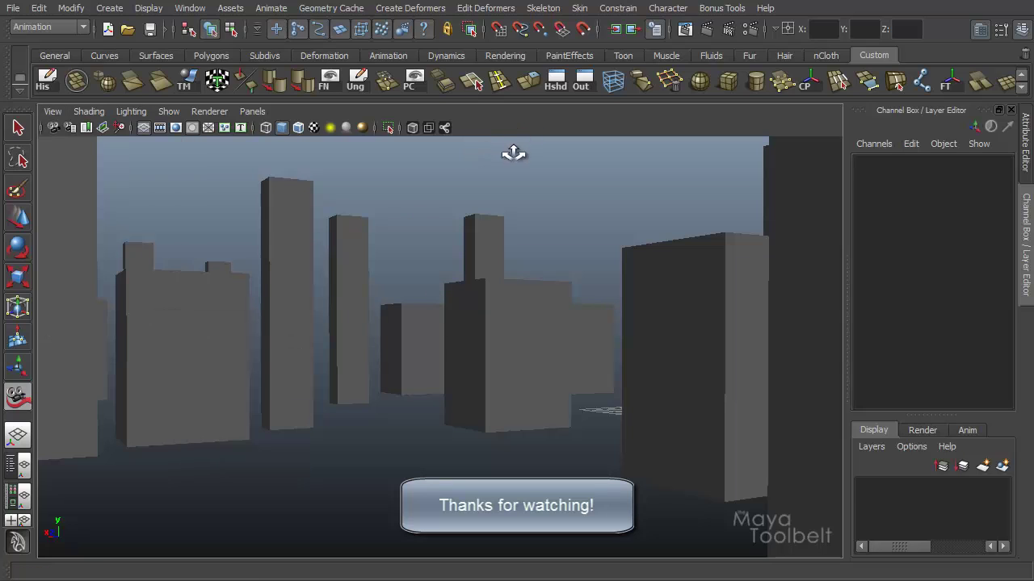